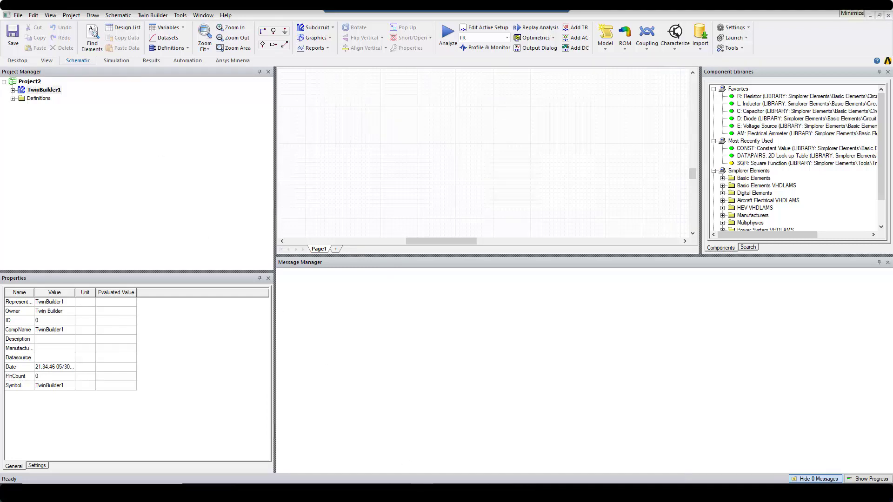
# Open the Thermal Model Identification tool from the Twin Builder menu
pyautogui.click(139, 15)
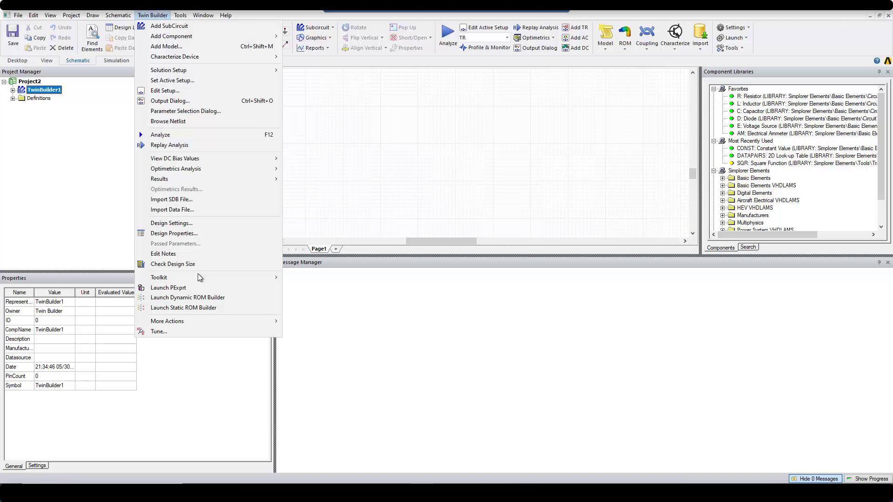
pyautogui.moveTo(205, 280)
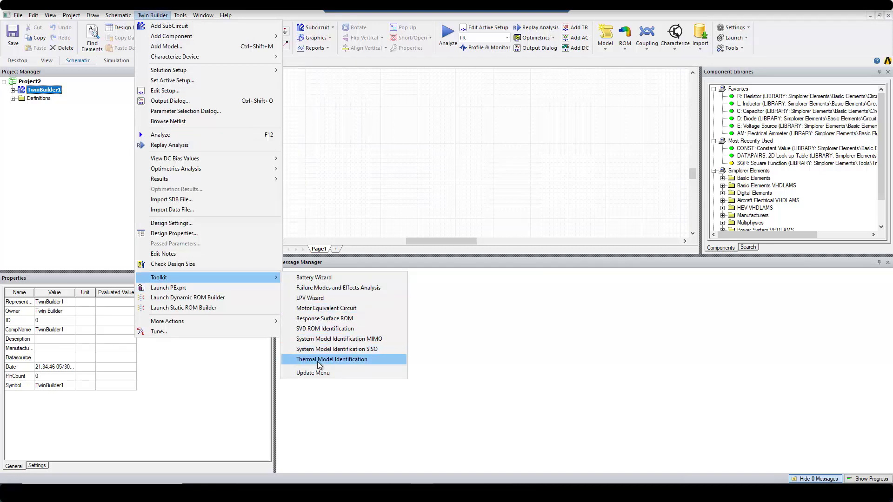
pyautogui.click(332, 361)
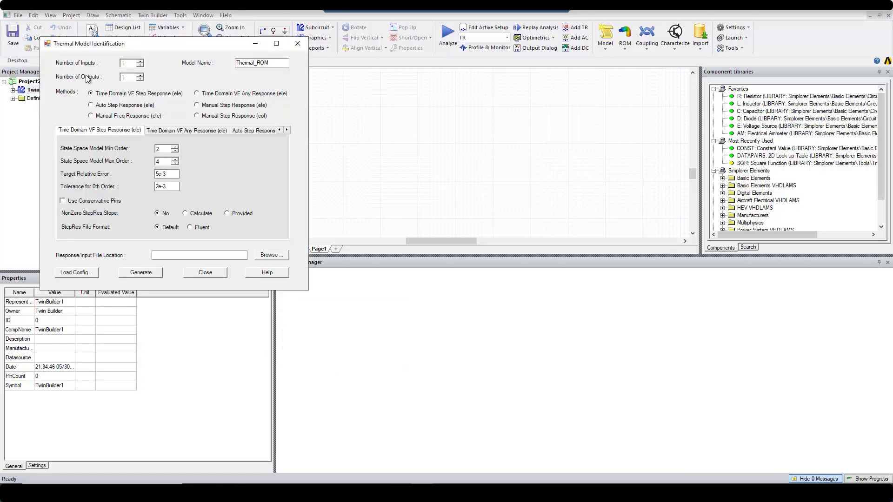
# Set 3 inputs, 2 outputs, the Fluent step-response format, and paste the response file path
pyautogui.doubleClick(135, 62)
pyautogui.write('3')
pyautogui.doubleClick(128, 77)
pyautogui.write('2')
pyautogui.click(191, 227)
pyautogui.click(162, 255)
pyautogui.hotkey('ctrl', 'v')
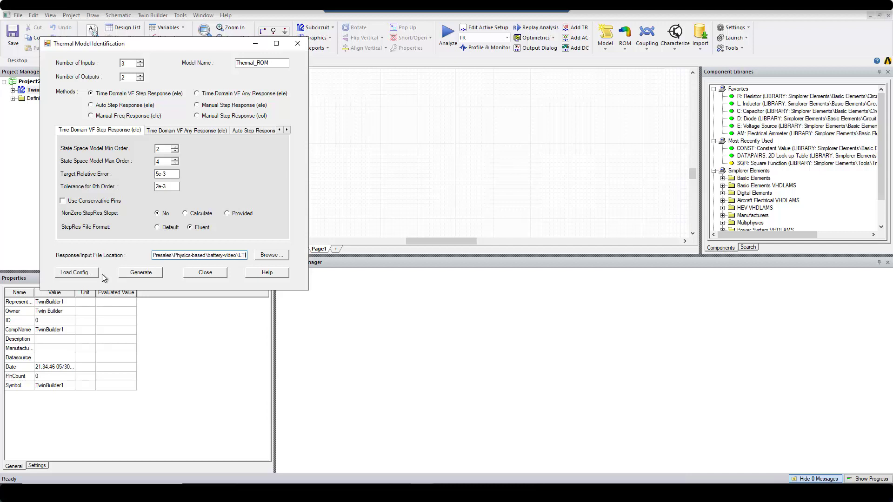
# Generate the Thermal_ROM_SML model, dismiss the FittingTool console and acknowledge the Complete message
pyautogui.click(140, 274)
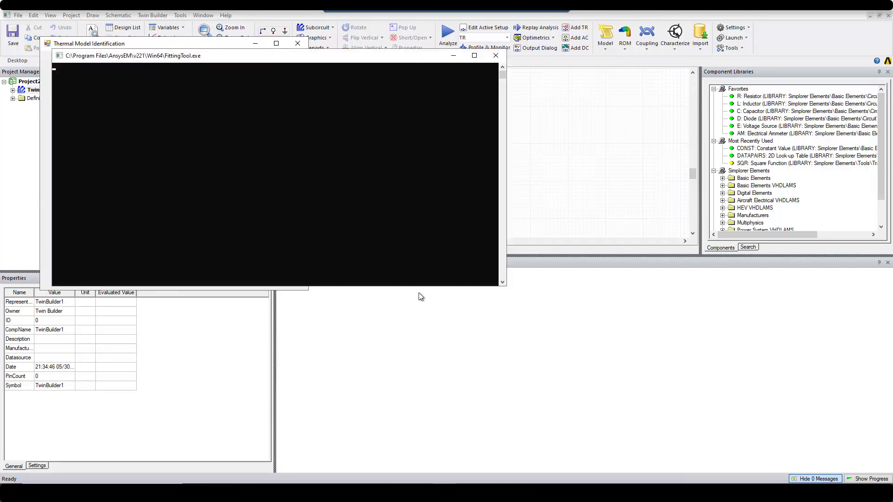
pyautogui.press('Return')
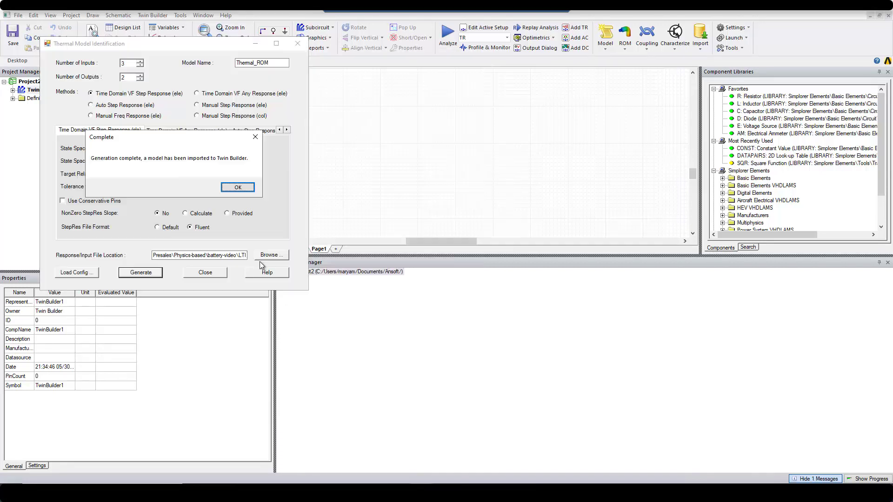
pyautogui.click(233, 186)
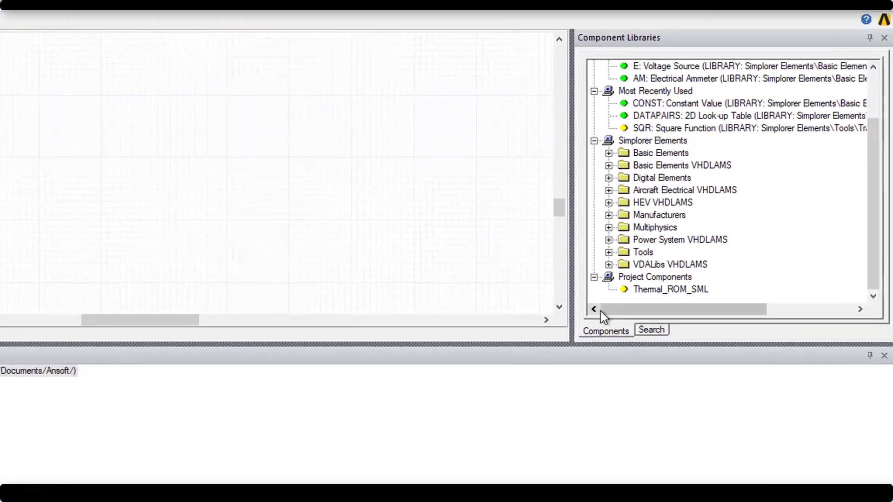
pyautogui.moveTo(651, 290)
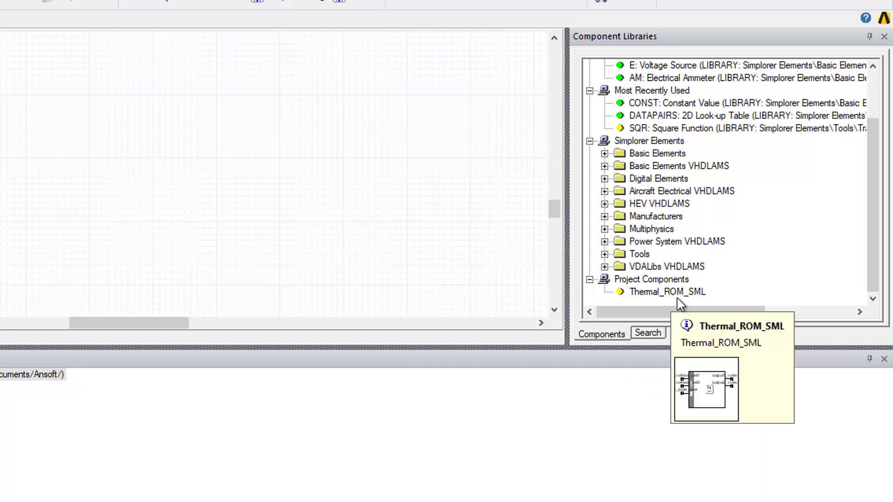
# Place a Thermal_ROM_SML1 block with three inputs and two outputs on the schematic
pyautogui.click(670, 295)
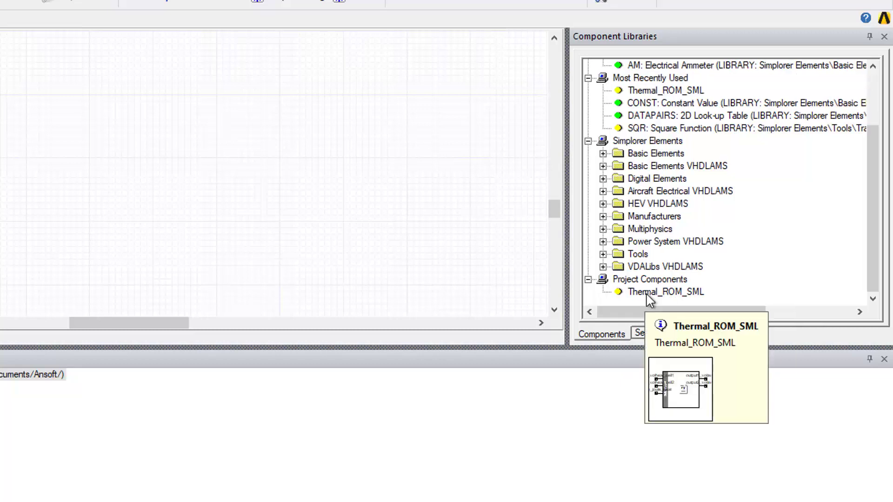
pyautogui.click(647, 293)
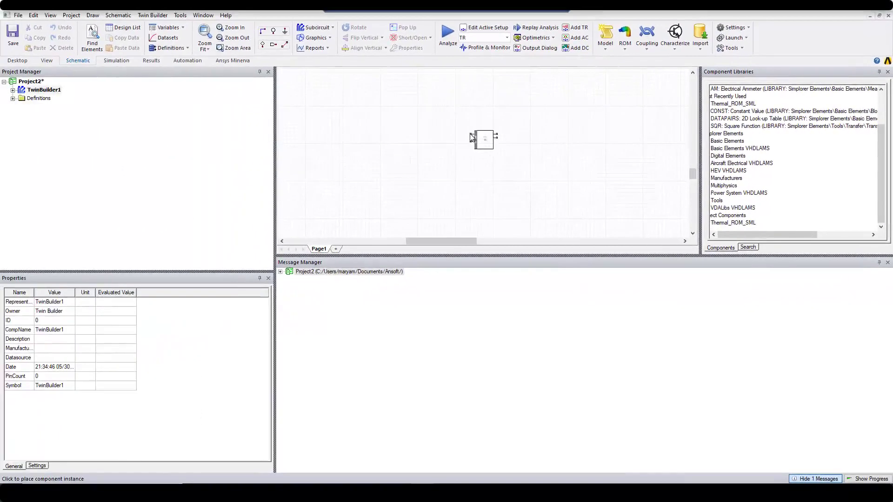
pyautogui.click(473, 138)
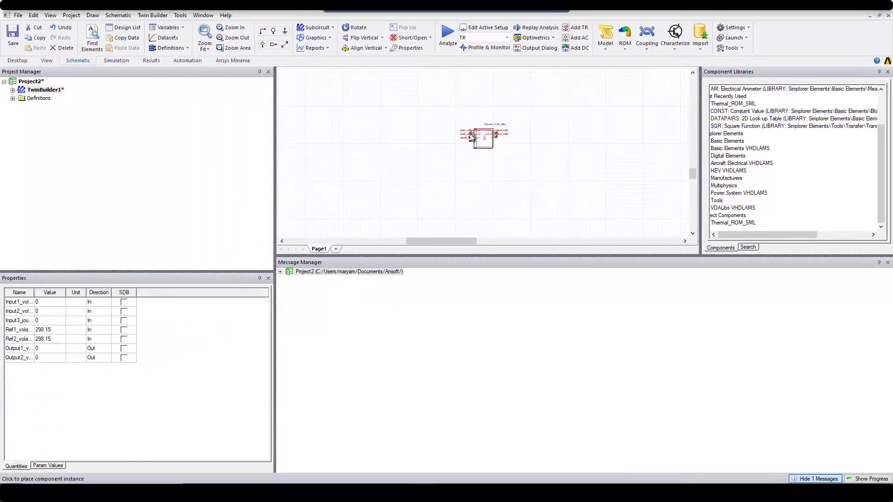
pyautogui.scroll(3, 483, 131)
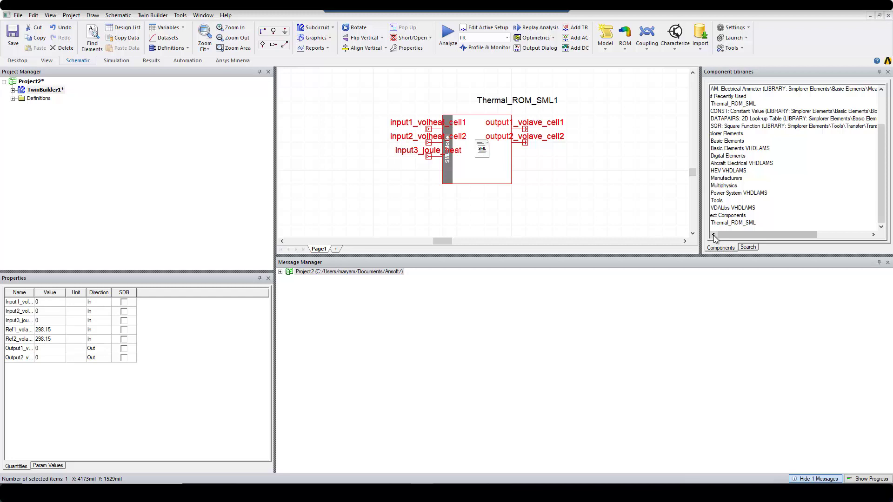
# Place three CONST blocks stacked left of the ROM and start wiring one to a ROM input
pyautogui.click(748, 247)
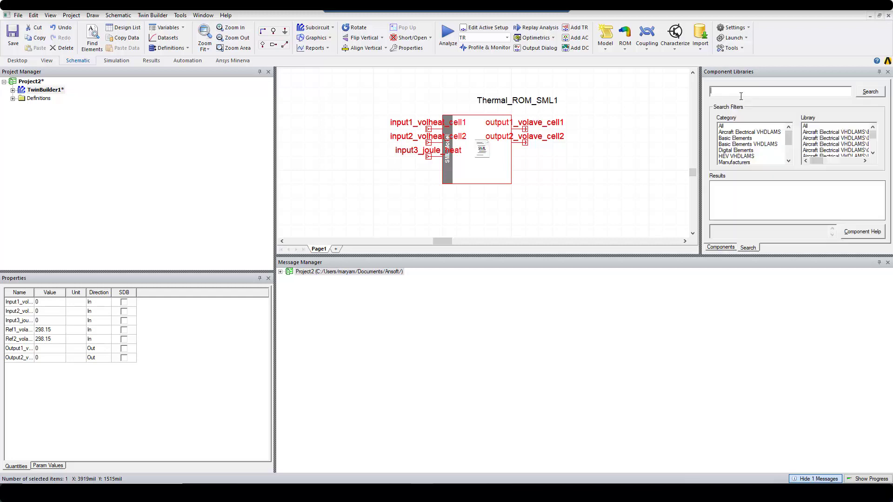
pyautogui.write('co')
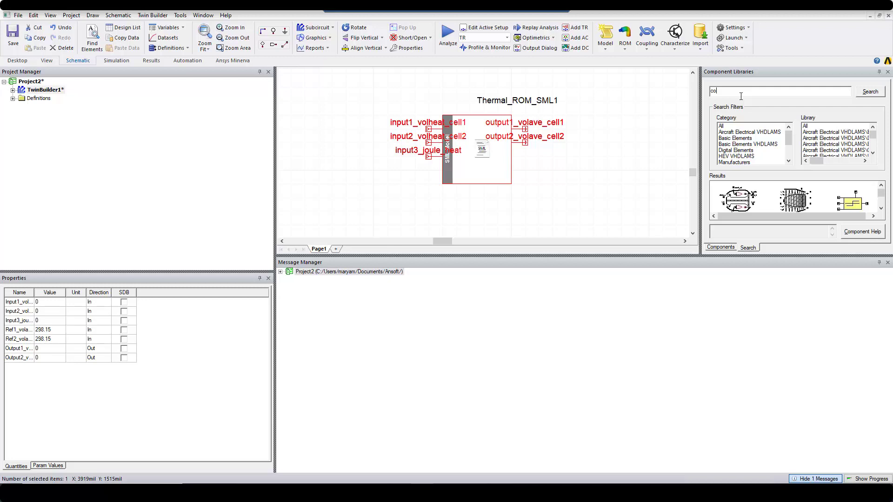
pyautogui.write('nst')
pyautogui.click(737, 192)
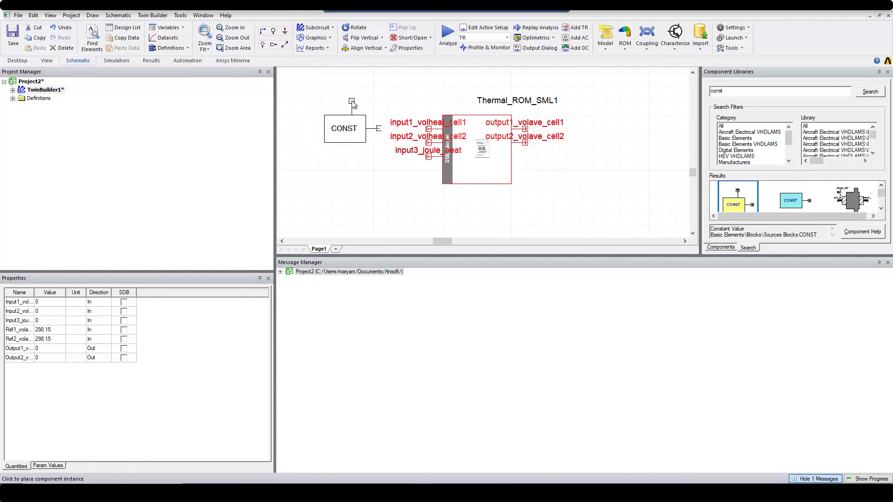
pyautogui.click(346, 102)
pyautogui.click(346, 158)
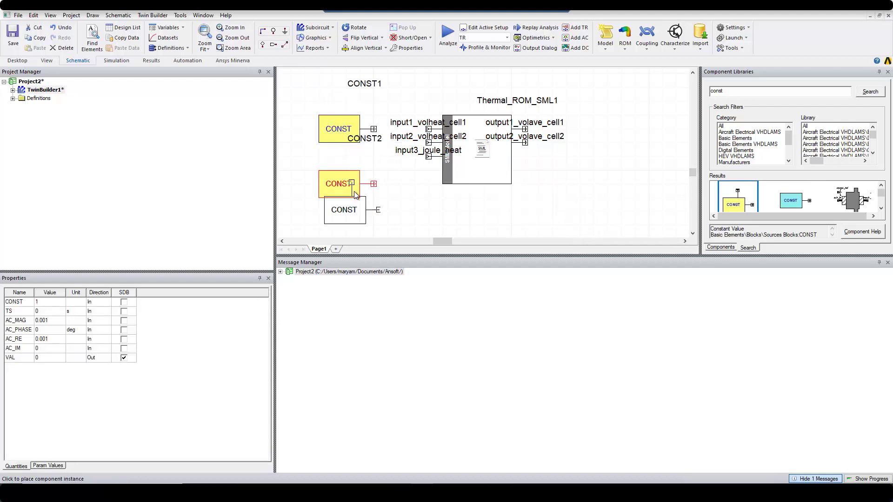
pyautogui.click(349, 206)
pyautogui.press('Escape')
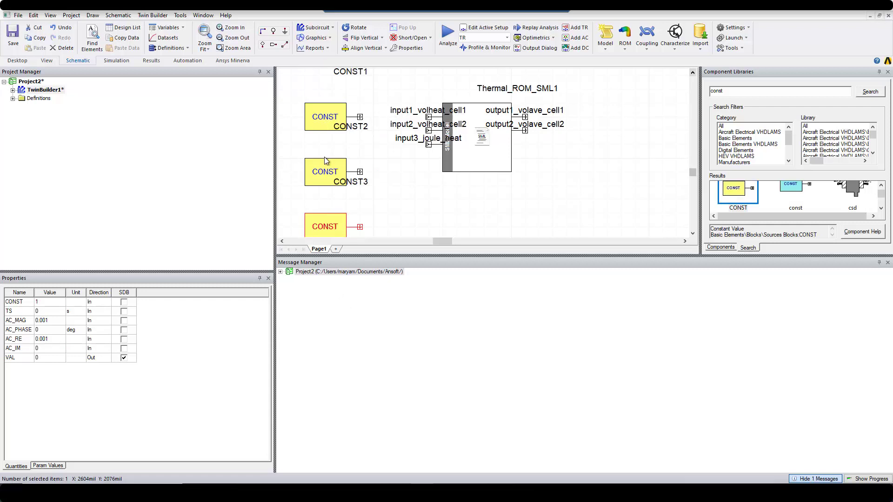
pyautogui.click(360, 116)
# Wire another constant to the ROM and add an SQR square block after the third constant
pyautogui.click(428, 116)
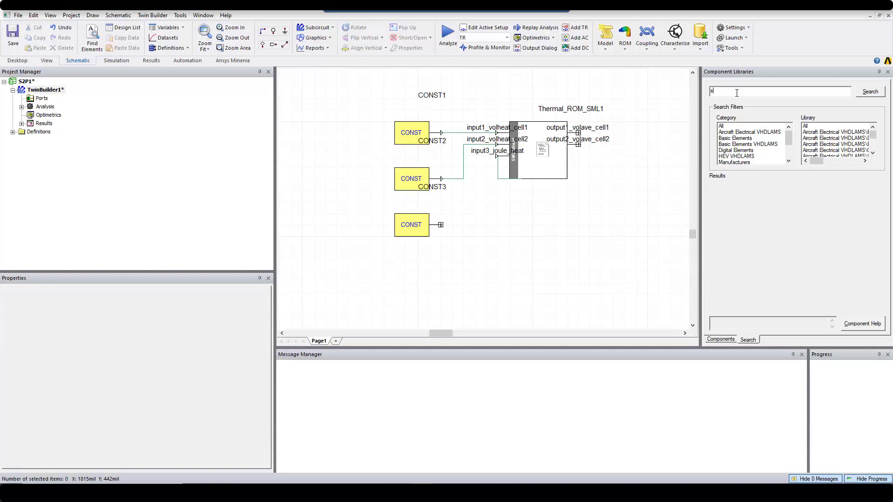
pyautogui.write('qu')
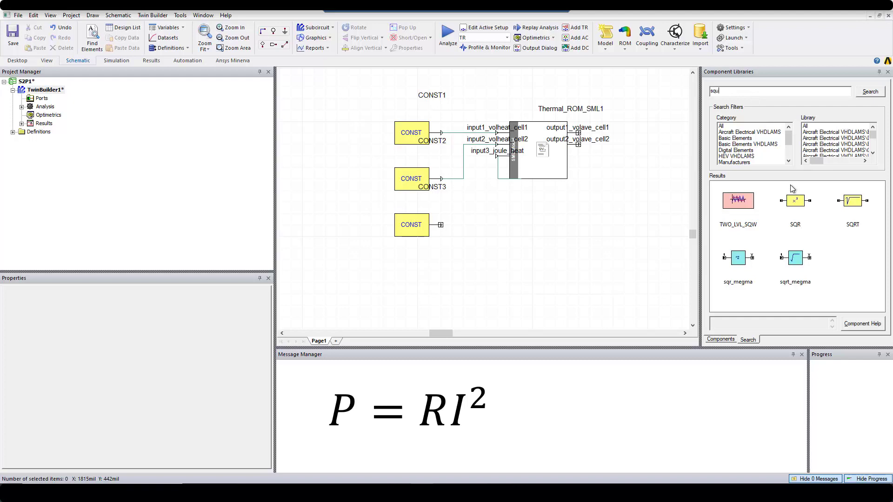
pyautogui.click(795, 205)
pyautogui.moveTo(796, 204); pyautogui.dragTo(445, 228)
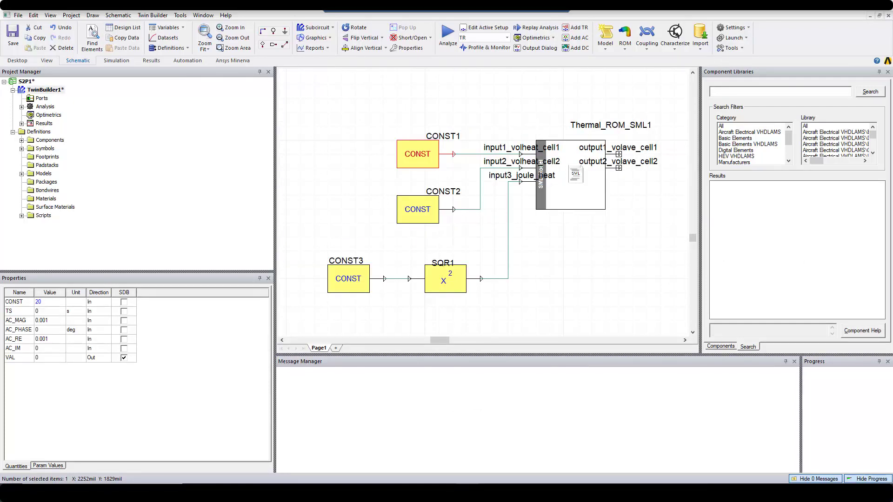
# Give CONST1, CONST2 and CONST3 the values 20, 80 and 250
pyautogui.doubleClick(415, 158)
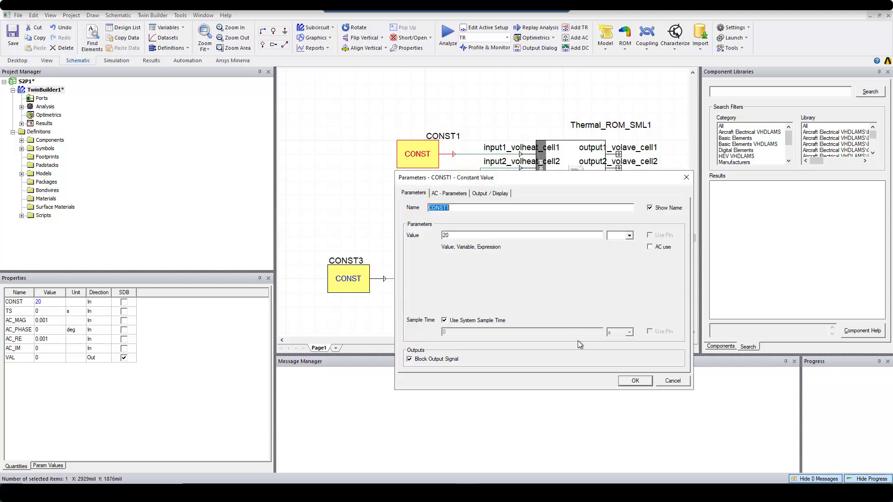
pyautogui.click(635, 383)
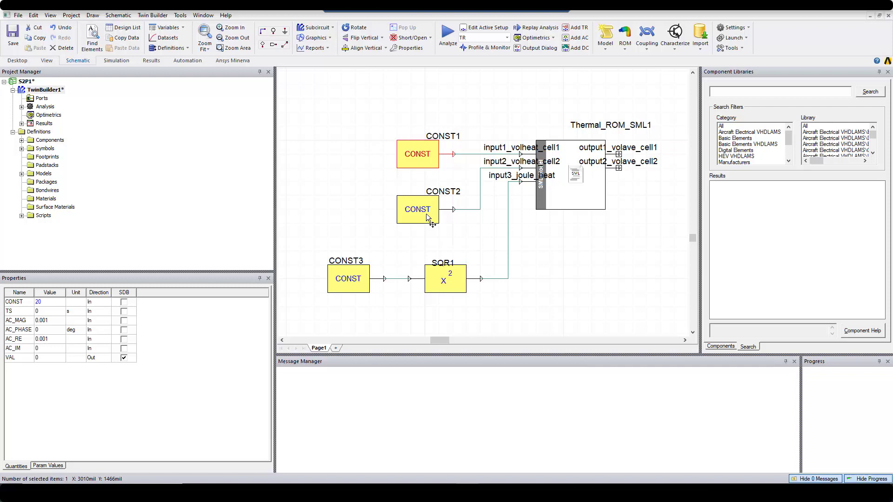
pyautogui.doubleClick(426, 213)
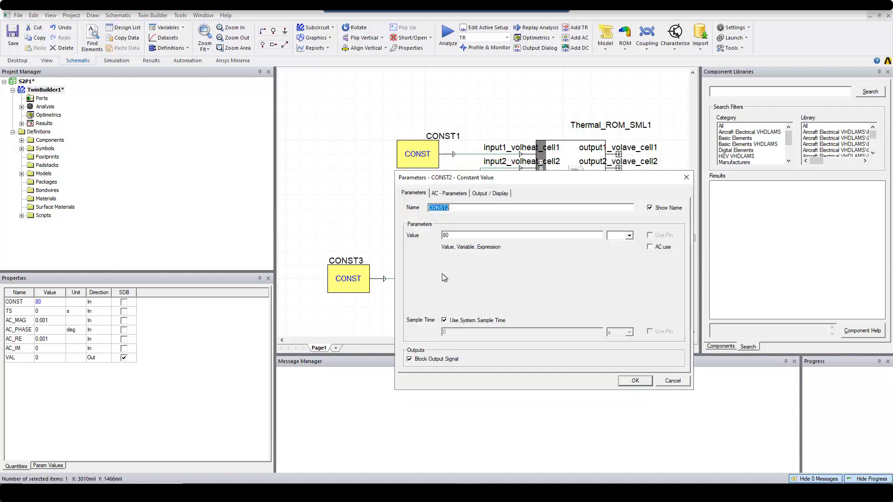
pyautogui.click(633, 382)
pyautogui.doubleClick(354, 265)
pyautogui.doubleClick(356, 284)
pyautogui.click(635, 381)
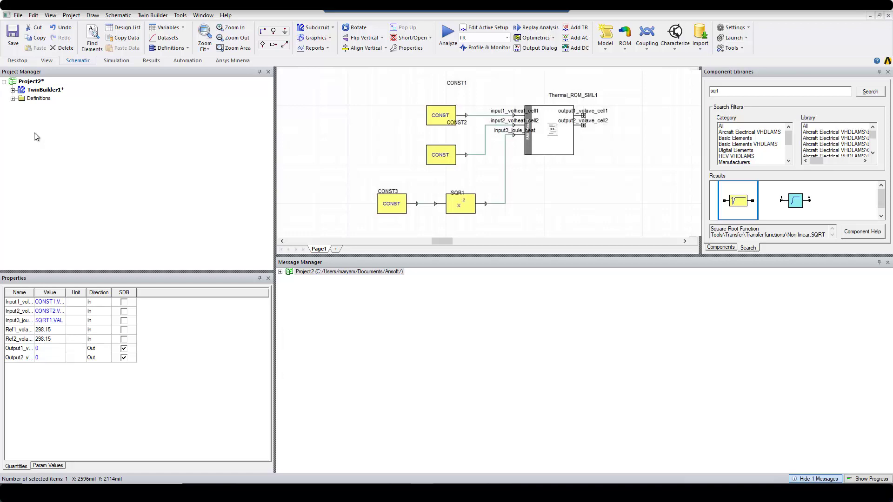
pyautogui.click(13, 89)
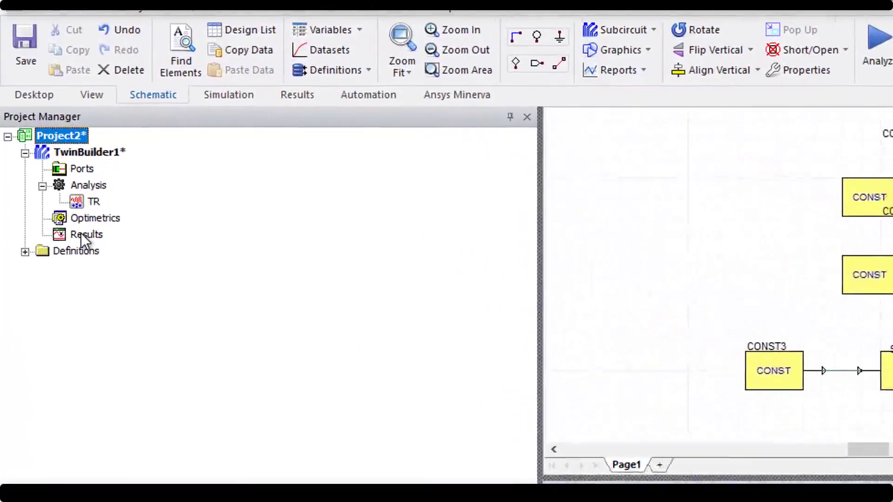
# Create rectangular report XY Plot 1 tracing volave_cell1 and volave_cell2 against time
pyautogui.rightClick(81, 232)
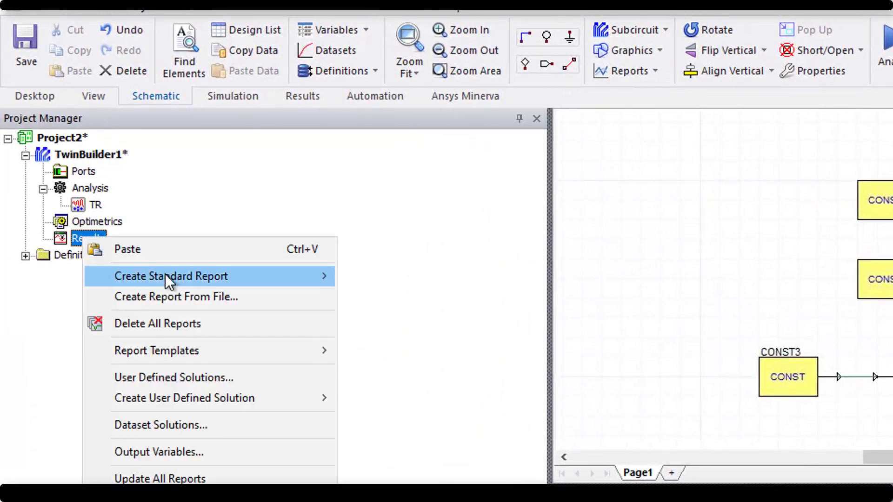
pyautogui.moveTo(166, 276)
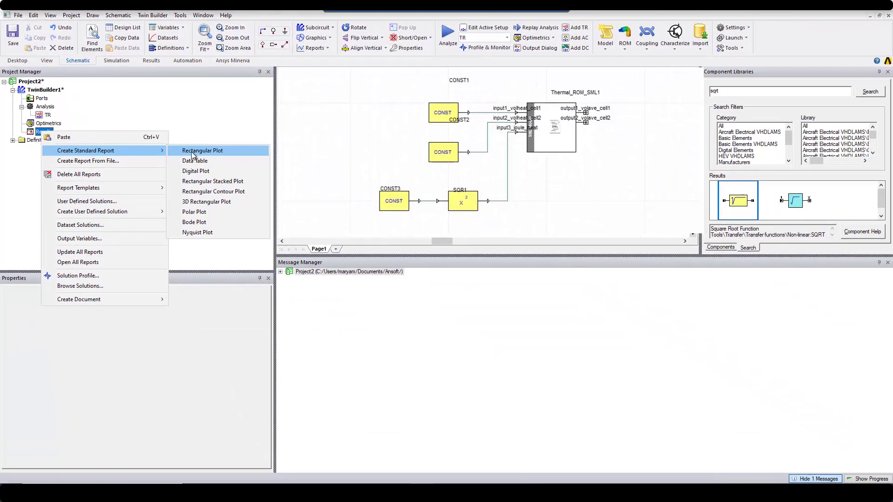
pyautogui.click(383, 278)
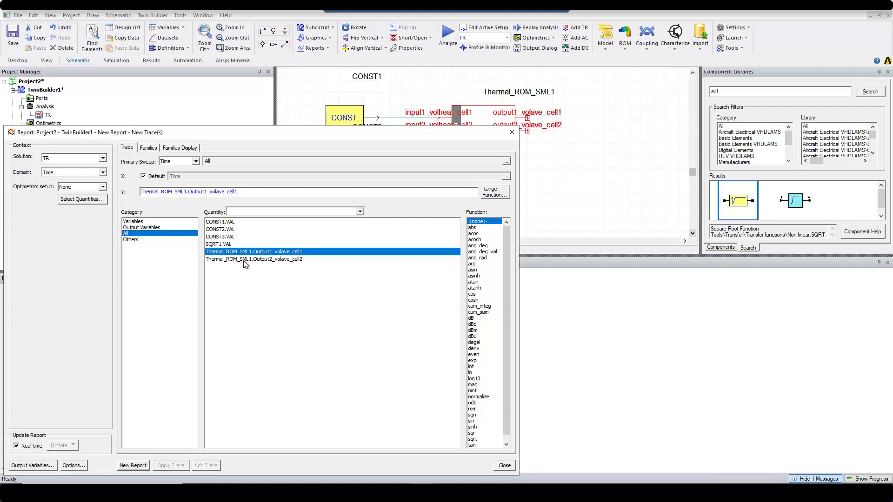
pyautogui.keyDown('ctrl'); pyautogui.click(245, 264); pyautogui.keyUp('ctrl')
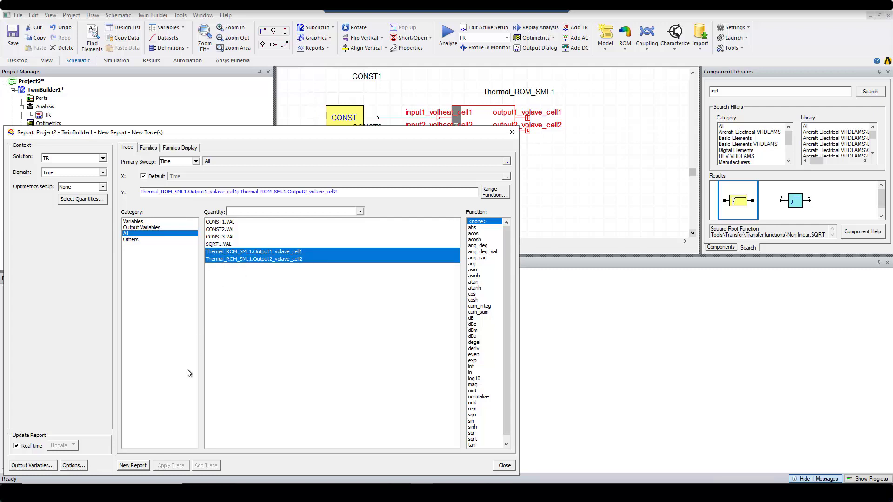
pyautogui.click(133, 465)
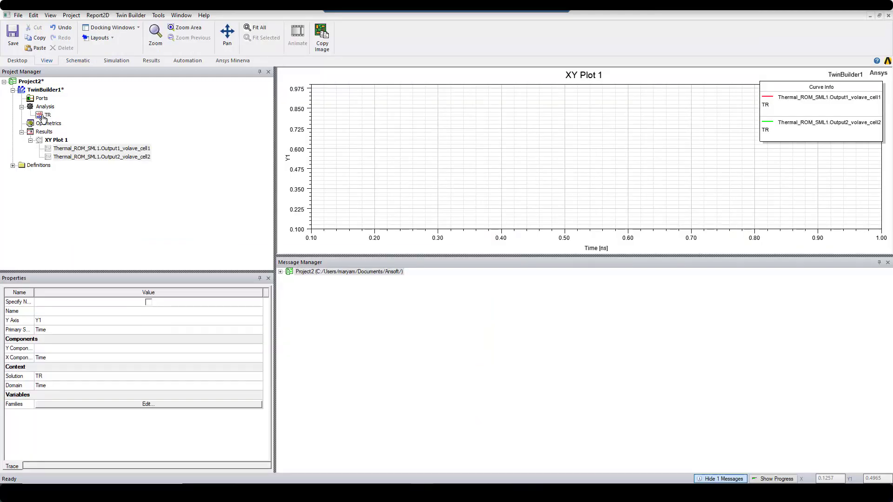
# Set TR to End Time 6000 s, minimum step 0.5 s and maximum step 10 s
pyautogui.doubleClick(42, 116)
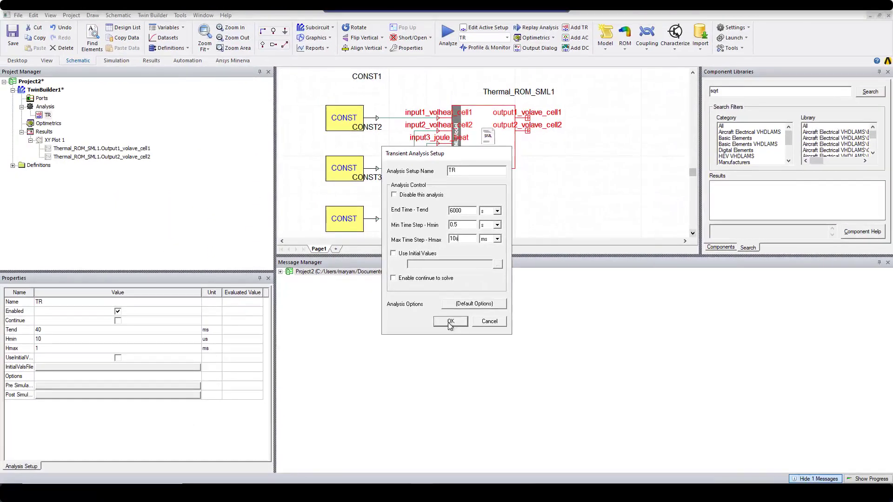
pyautogui.click(455, 391)
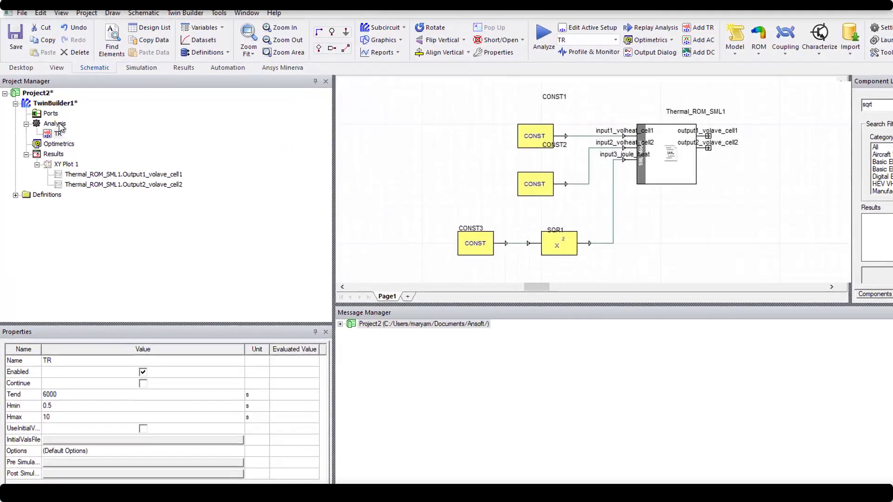
# Run the TR transient analysis from the Analysis context menu
pyautogui.rightClick(48, 107)
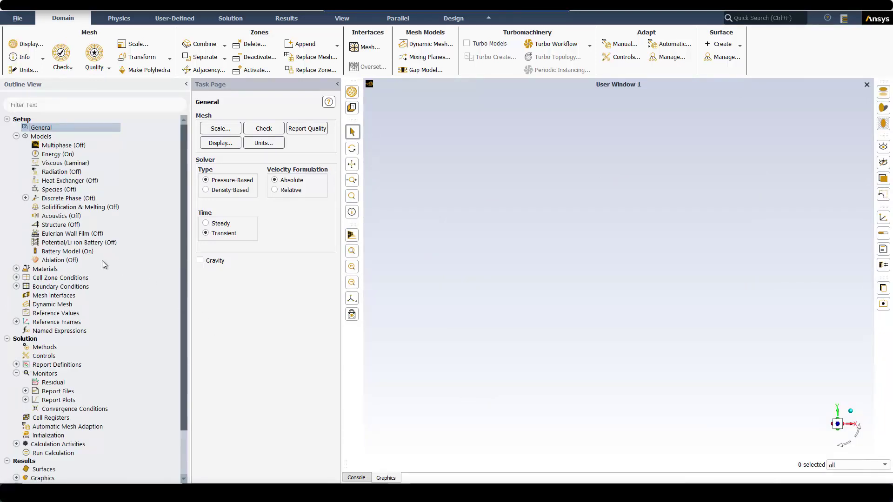
# Set Battery Model cell1 to 20 W, cell2 to 80 W and tab current to 250 A
pyautogui.doubleClick(67, 251)
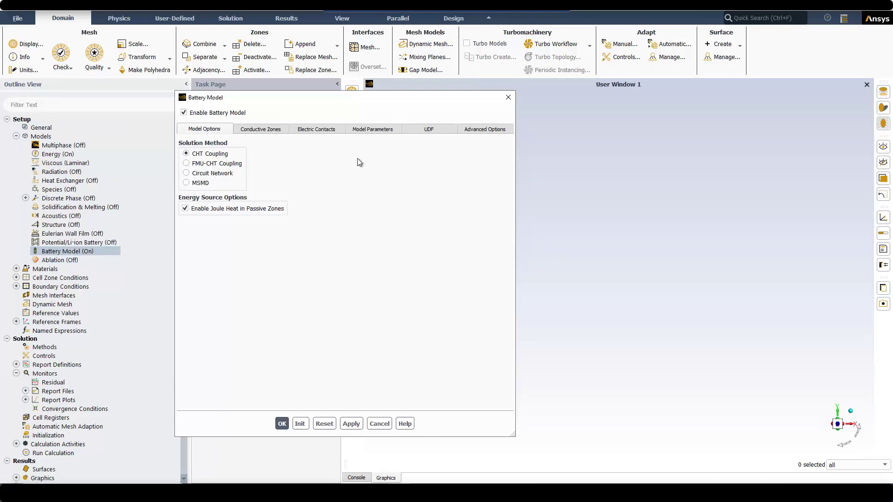
pyautogui.click(362, 132)
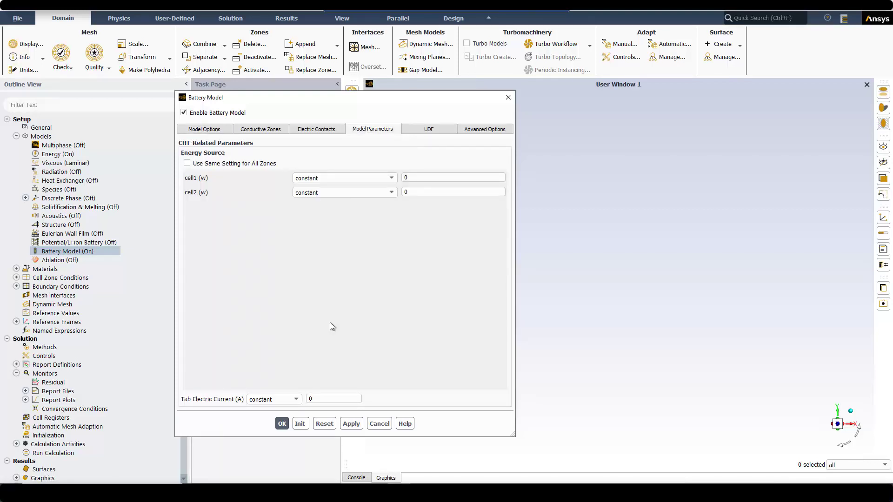
pyautogui.doubleClick(411, 177)
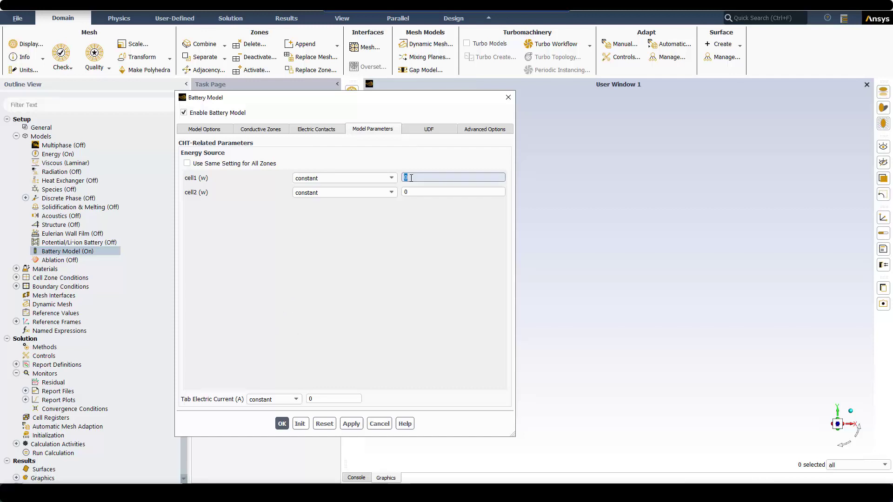
pyautogui.write('20')
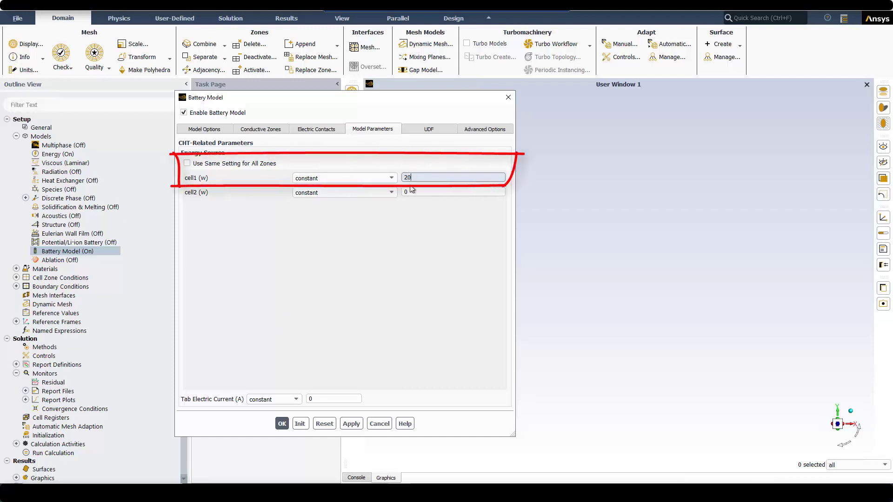
pyautogui.doubleClick(410, 191)
pyautogui.write('80')
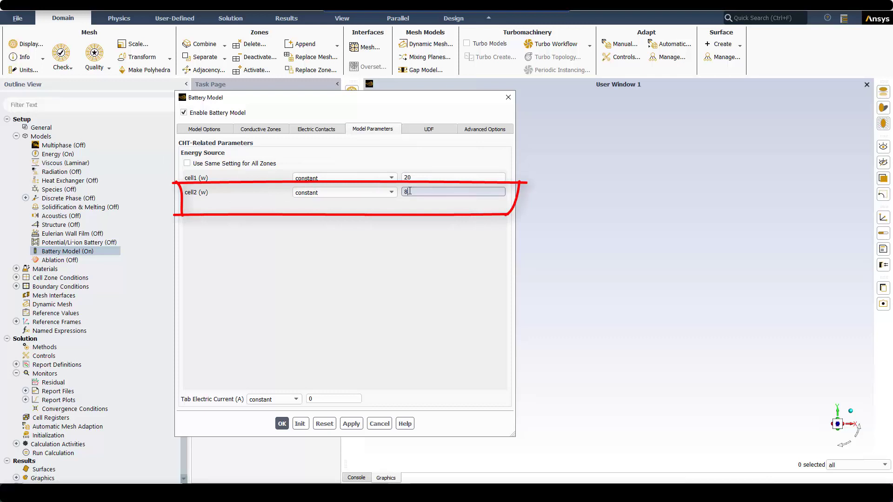
pyautogui.press('Tab')
pyautogui.write('2')
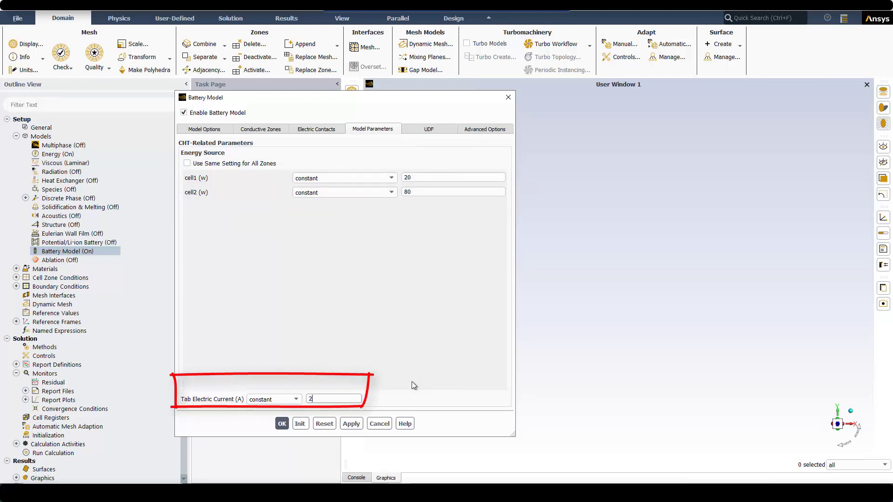
pyautogui.write('50')
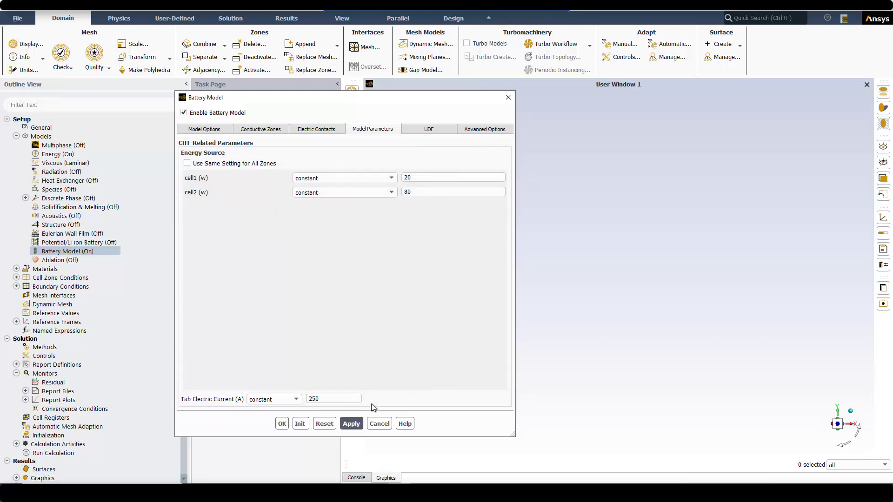
pyautogui.click(300, 424)
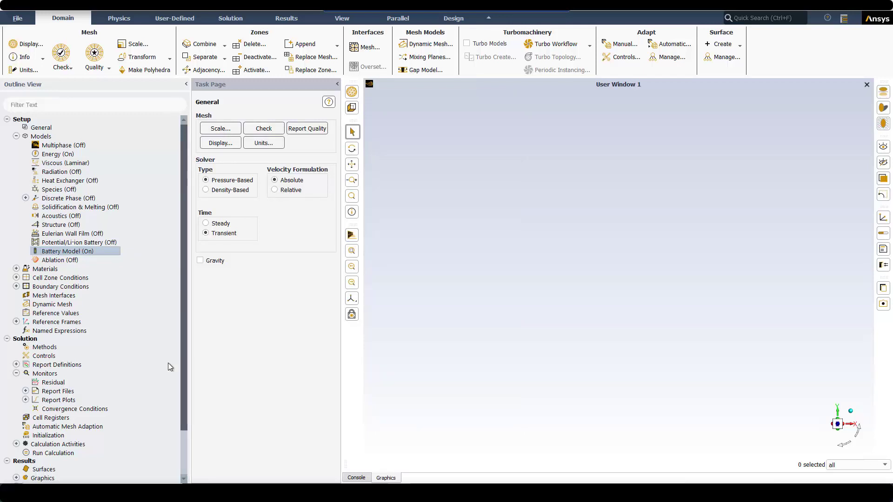
# Create volume-average report temp-cell1 reporting Temperature over zone cell1
pyautogui.rightClick(52, 366)
pyautogui.moveTo(70, 420)
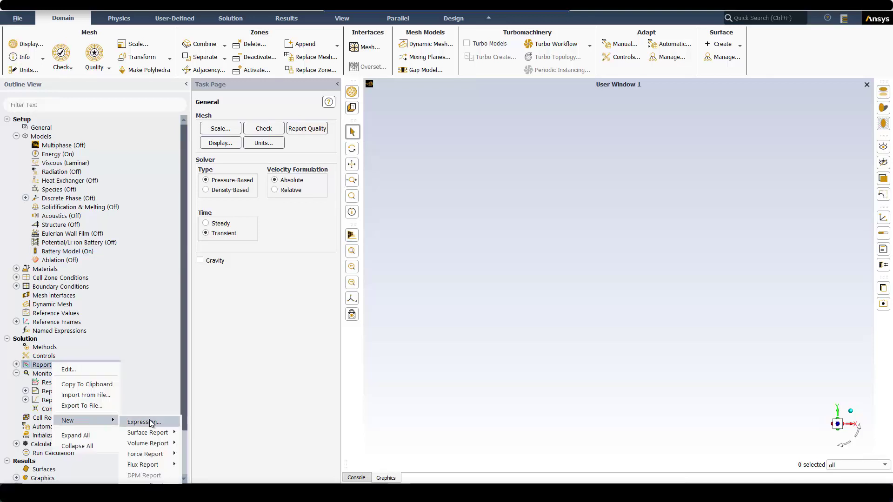
pyautogui.moveTo(156, 441)
pyautogui.click(211, 463)
pyautogui.write('temp-cell11')
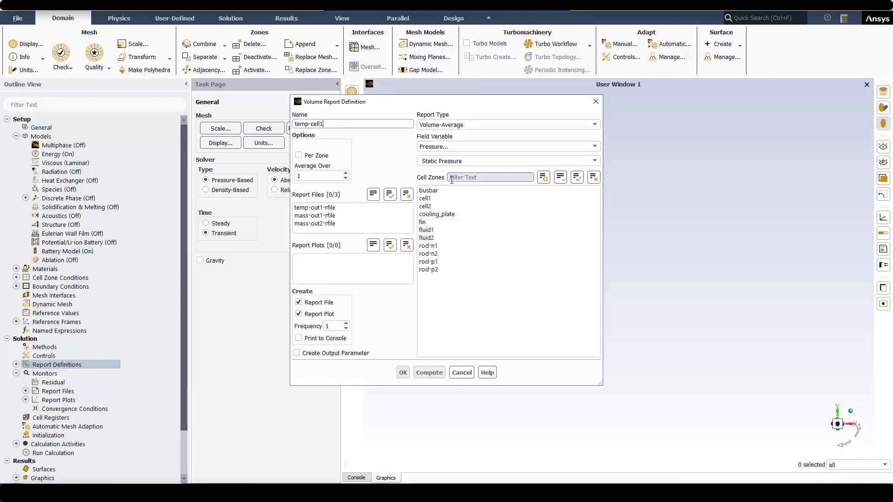
pyautogui.click(455, 146)
pyautogui.click(446, 182)
pyautogui.click(425, 198)
pyautogui.click(403, 373)
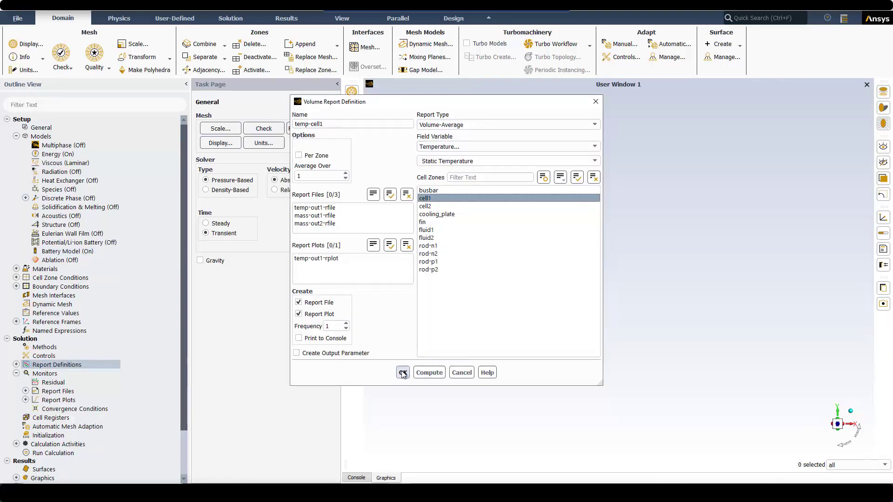
# Create volume-average report temp-cell2 reporting Temperature over zone cell2
pyautogui.rightClick(72, 366)
pyautogui.moveTo(102, 425)
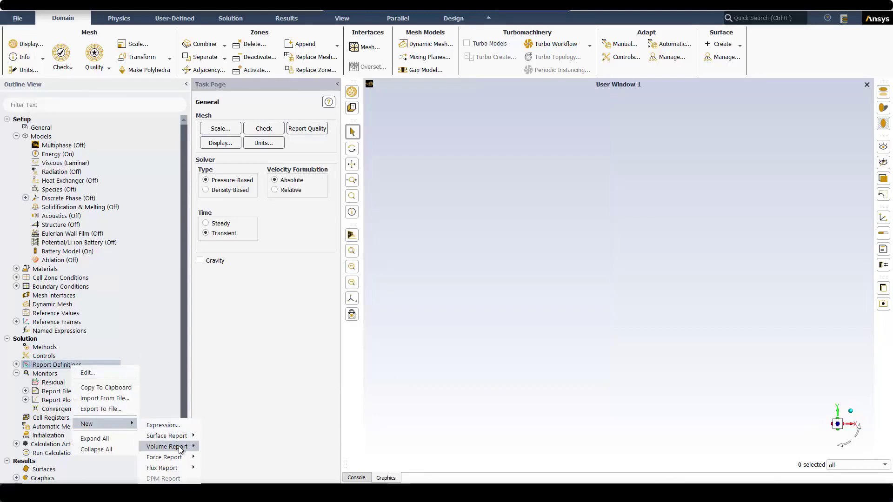
pyautogui.moveTo(172, 446)
pyautogui.click(230, 462)
pyautogui.write('temp-cell2')
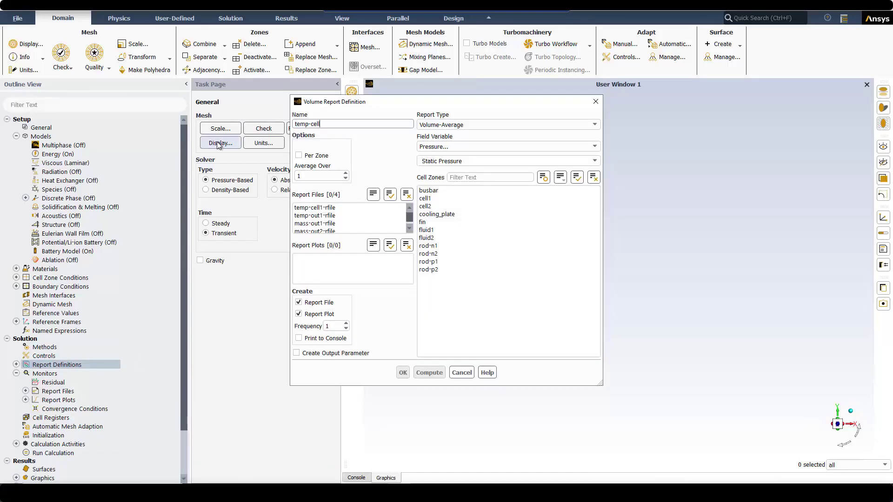
pyautogui.click(455, 146)
pyautogui.click(444, 181)
pyautogui.click(426, 206)
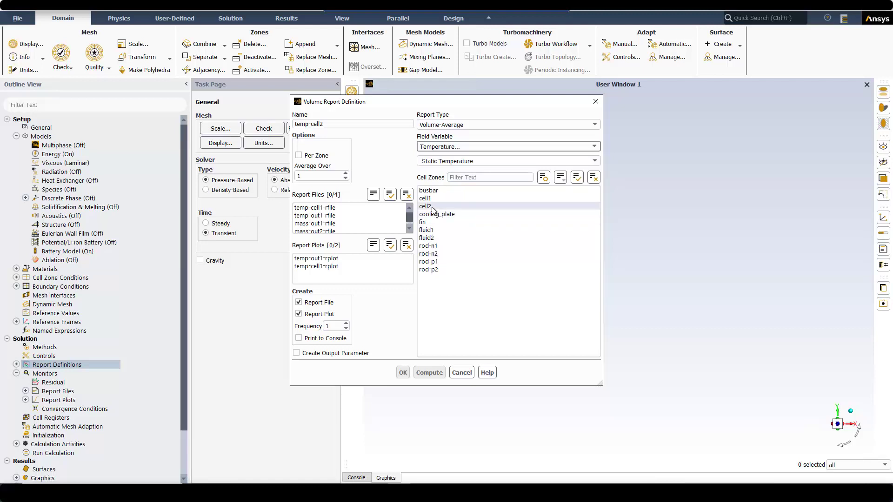
pyautogui.click(403, 373)
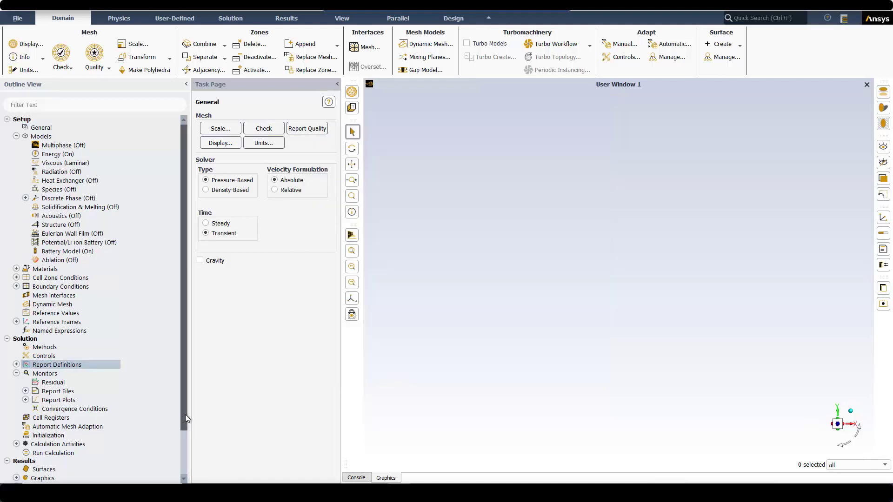
# Open the Solution Controls Equations list showing Flow, Energy and User Scalar 0
pyautogui.click(100, 340)
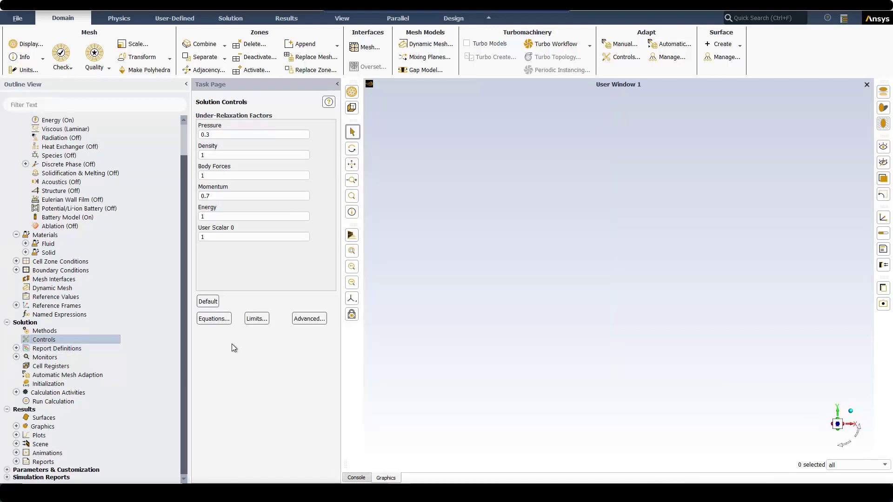
pyautogui.click(219, 320)
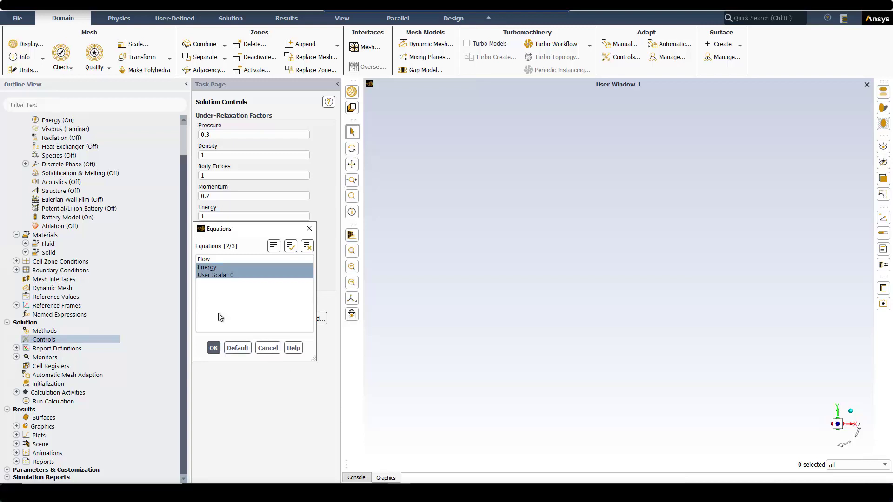